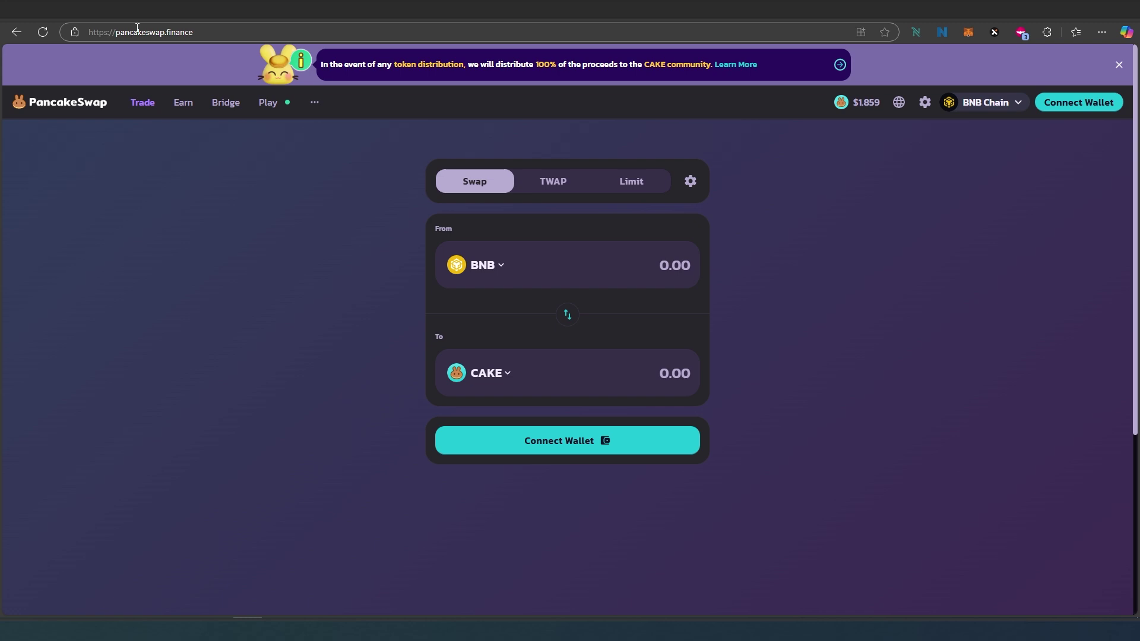
Look over PancakeSwap's Earn, Trade and Play menus on the Swap page
{"action": "mouse_move", "coordinate": [182, 102]}
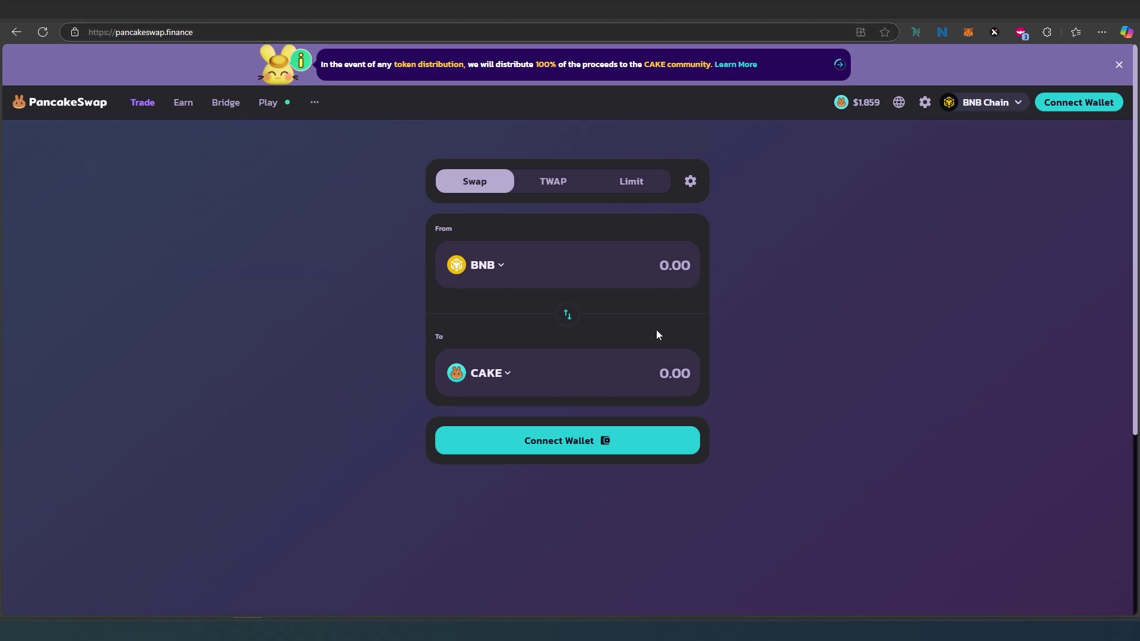
{"action": "mouse_move", "coordinate": [140, 104]}
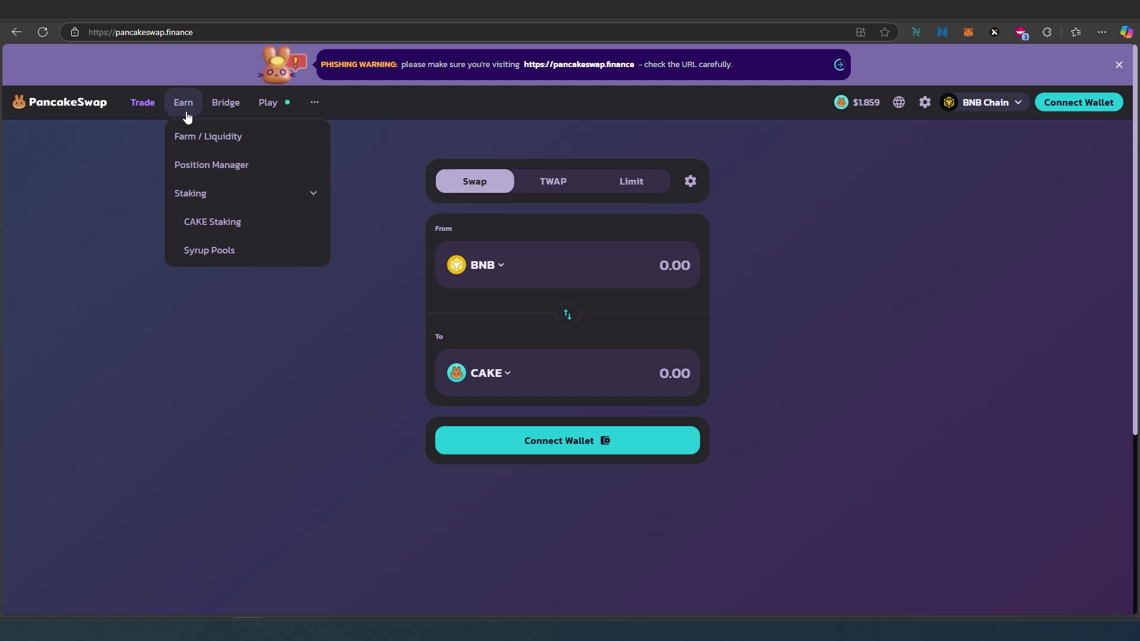
{"action": "mouse_move", "coordinate": [275, 107]}
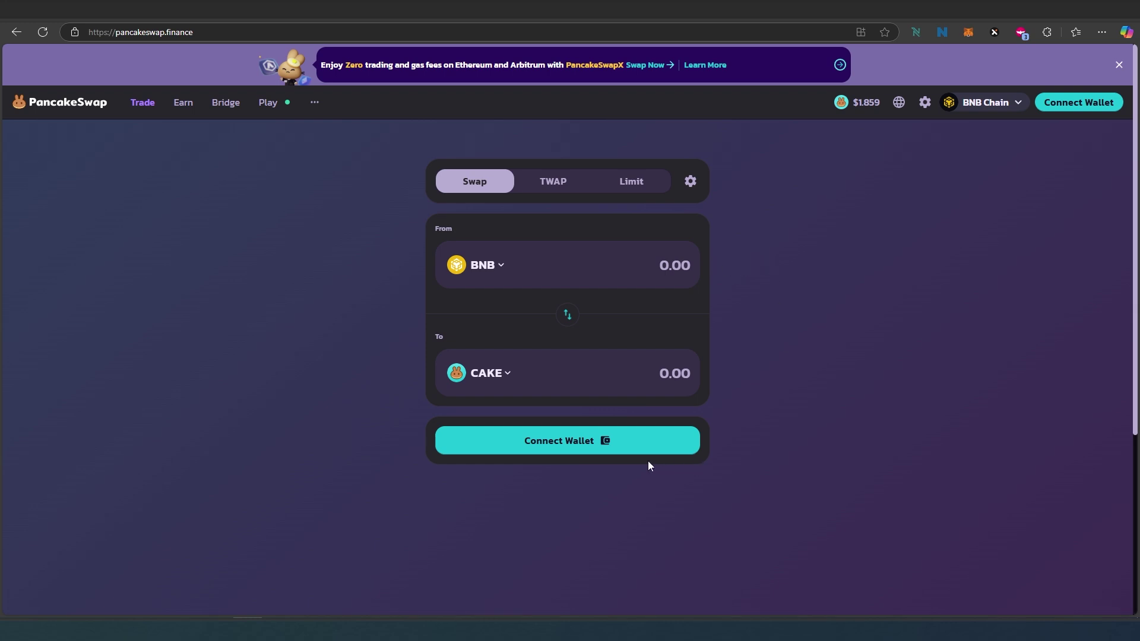
Connect the MetaMask wallet, approving the connection in MetaMask's permissions popup
{"action": "left_click", "coordinate": [565, 451]}
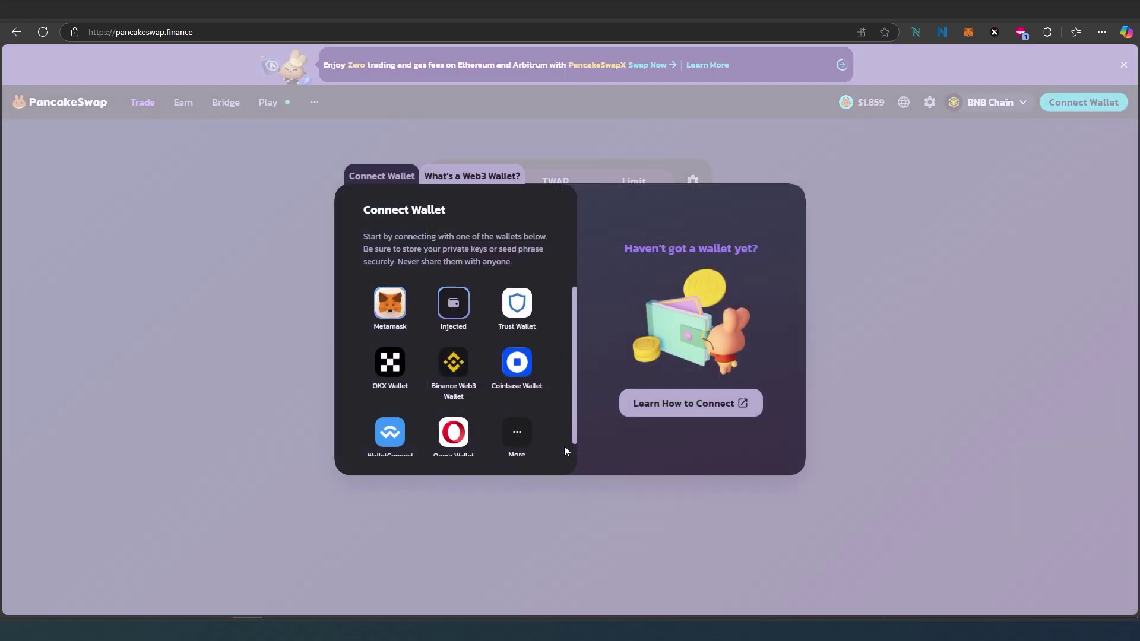
{"action": "left_click", "coordinate": [408, 302]}
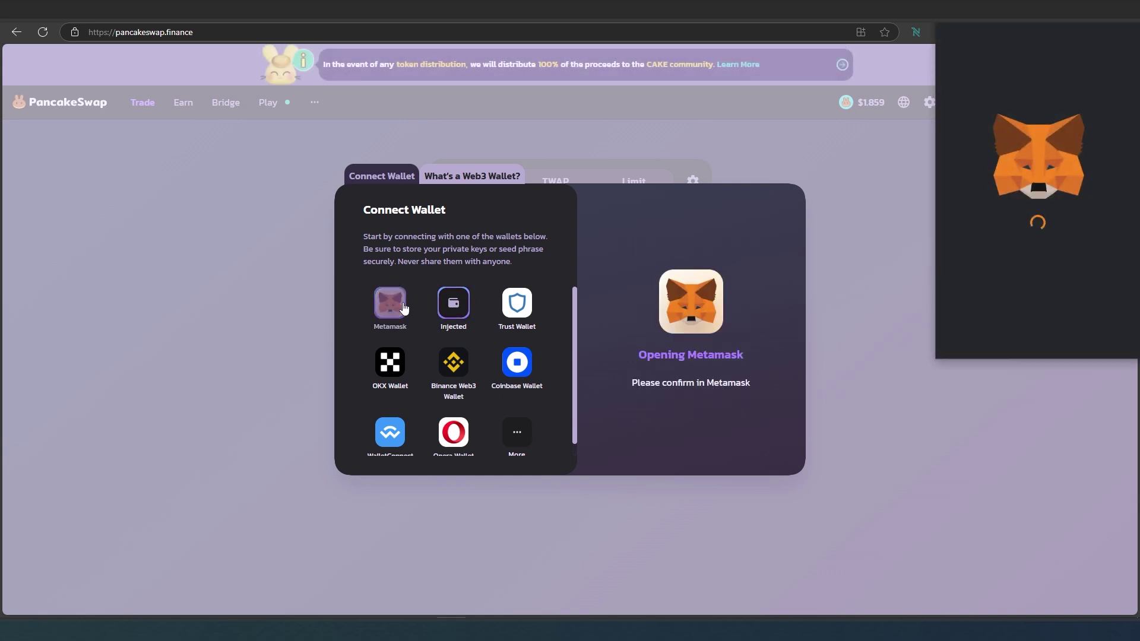
{"action": "left_click", "coordinate": [1075, 334]}
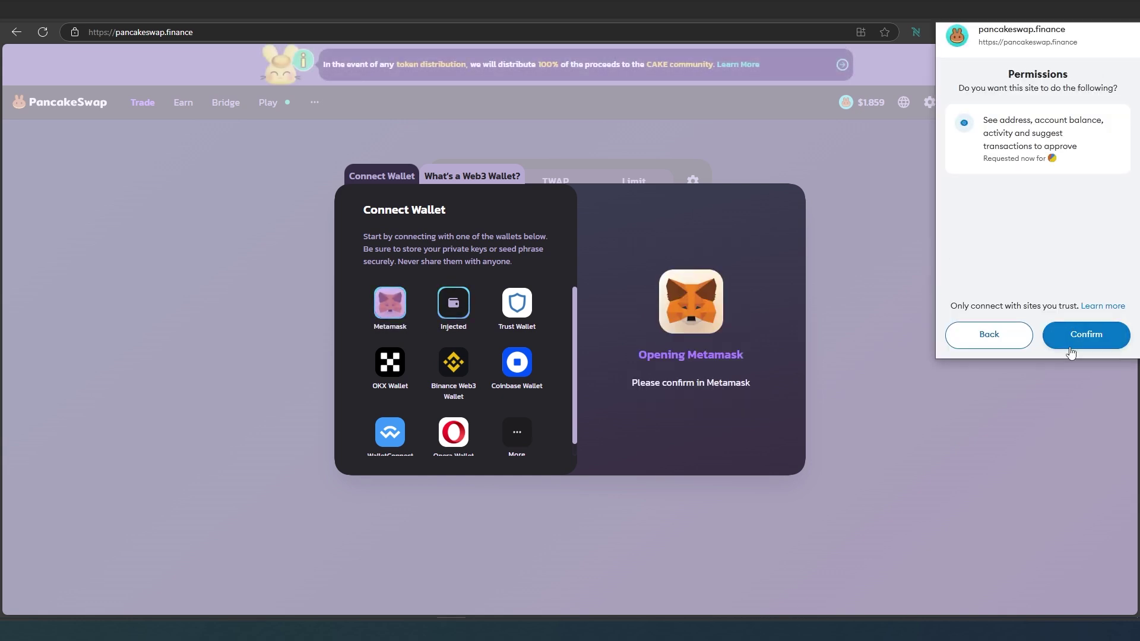
{"action": "left_click", "coordinate": [1070, 336]}
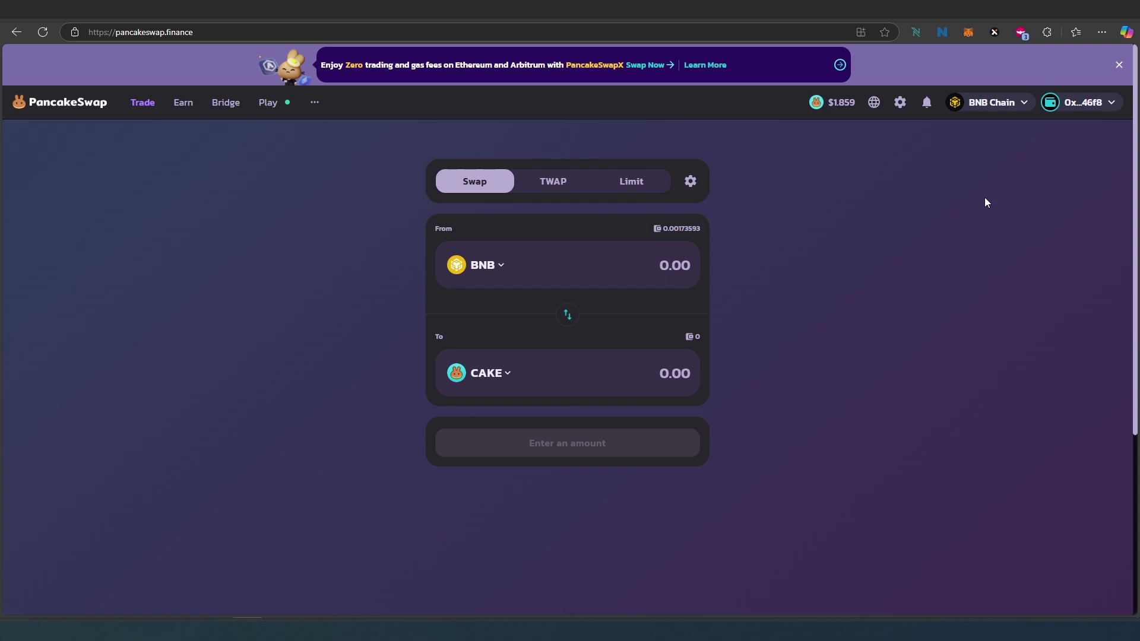
Open the MetaMask extension to see the 0.0017 BNB and 1 USDT holdings
{"action": "left_click", "coordinate": [970, 37]}
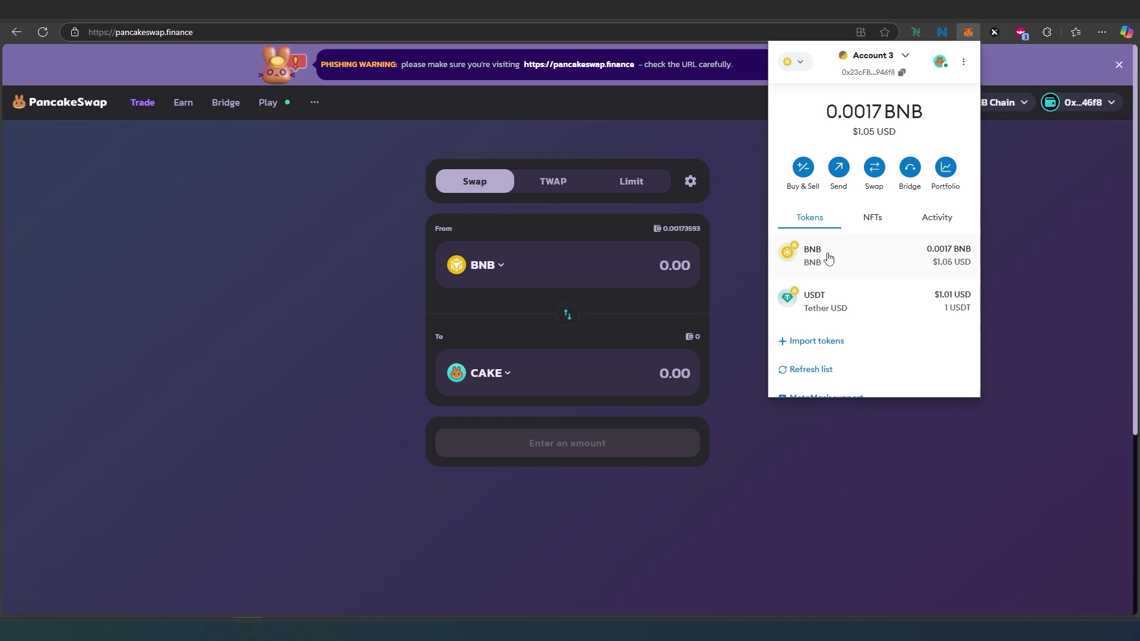
Close MetaMask and set the swap to trade from USDT to BNB
{"action": "left_click", "coordinate": [804, 218]}
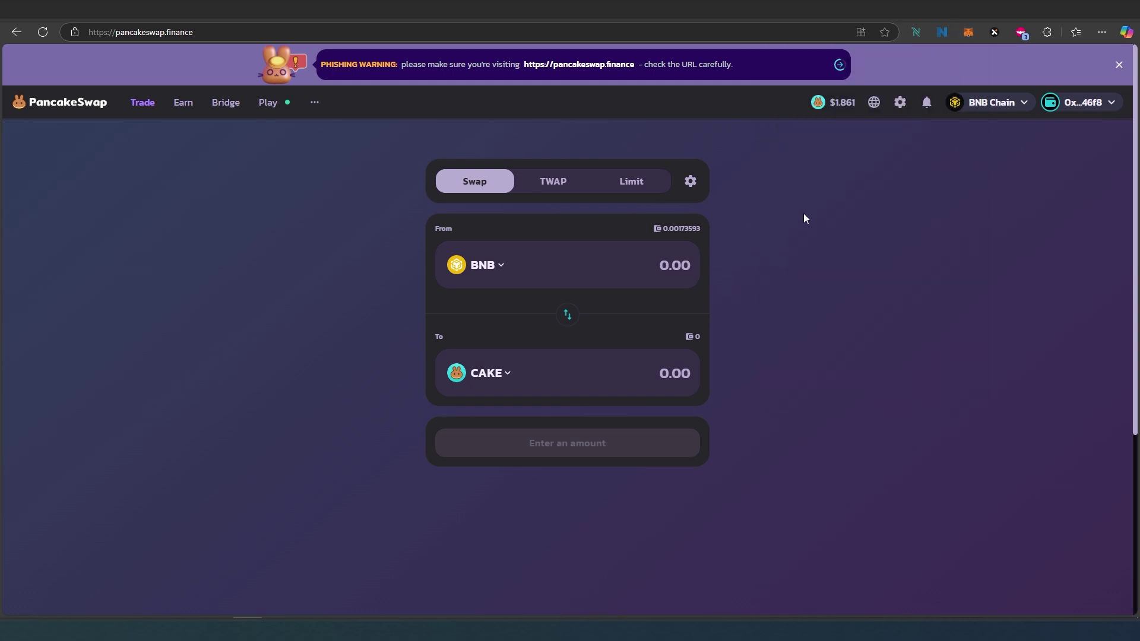
{"action": "left_click", "coordinate": [500, 266]}
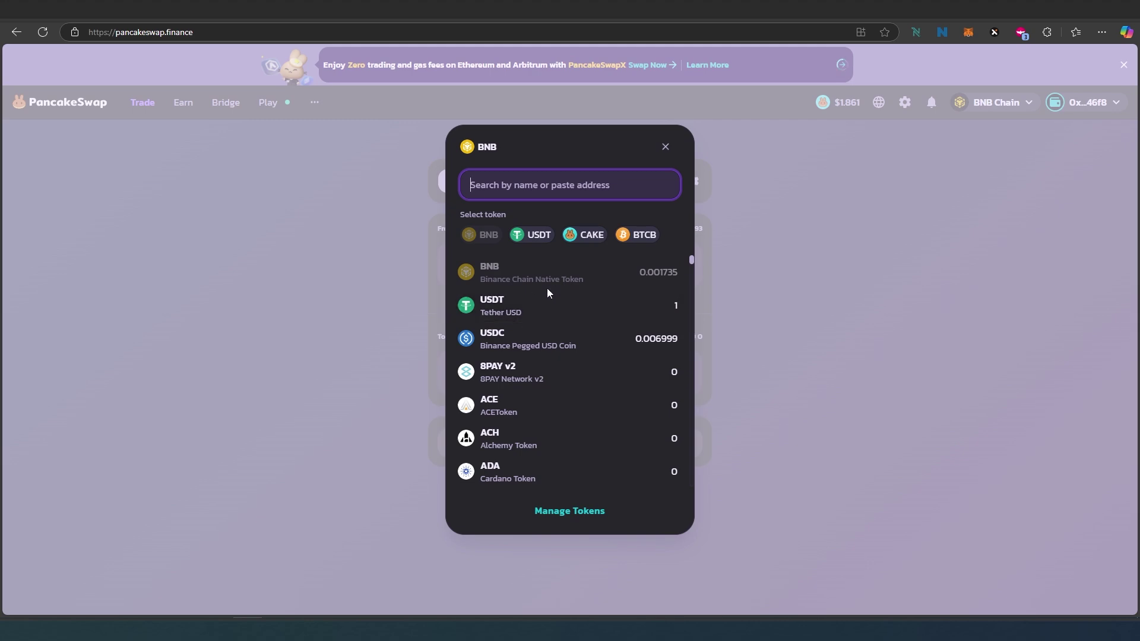
{"action": "left_click", "coordinate": [534, 240]}
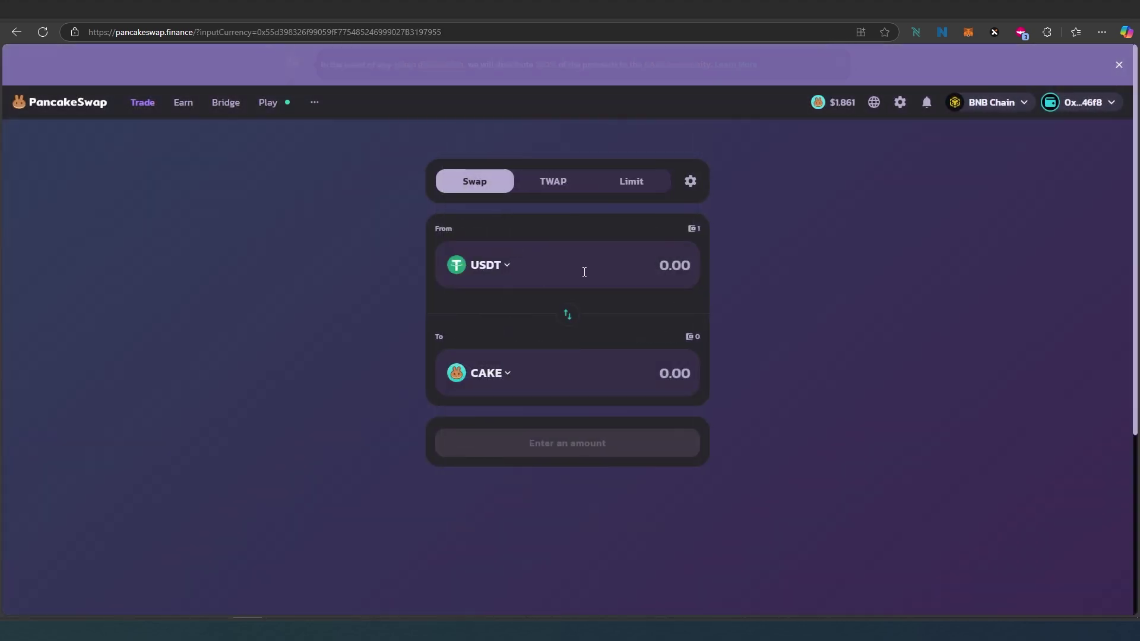
{"action": "left_click", "coordinate": [501, 376]}
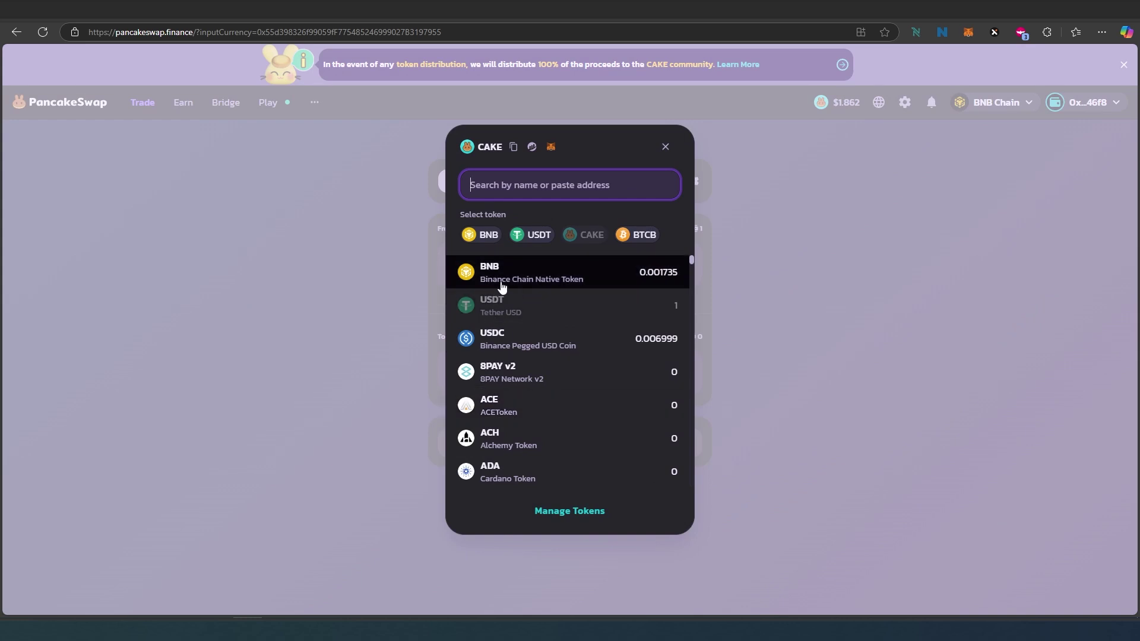
{"action": "left_click", "coordinate": [553, 280]}
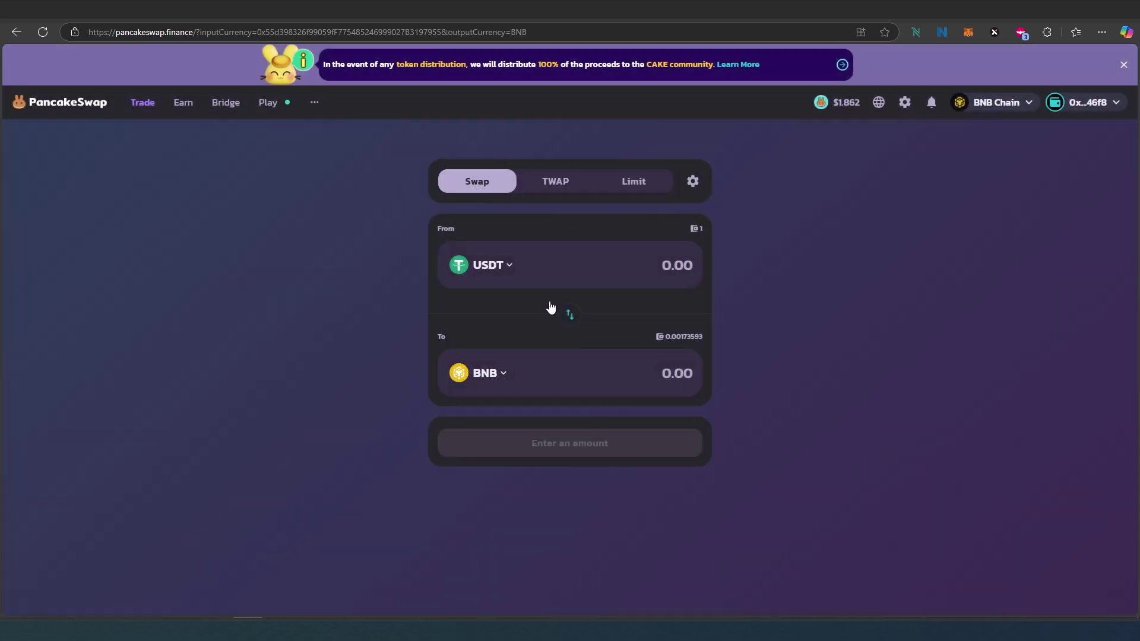
Enter the full 1 USDT balance and review the swap, accepting the updated price
{"action": "left_click", "coordinate": [695, 229]}
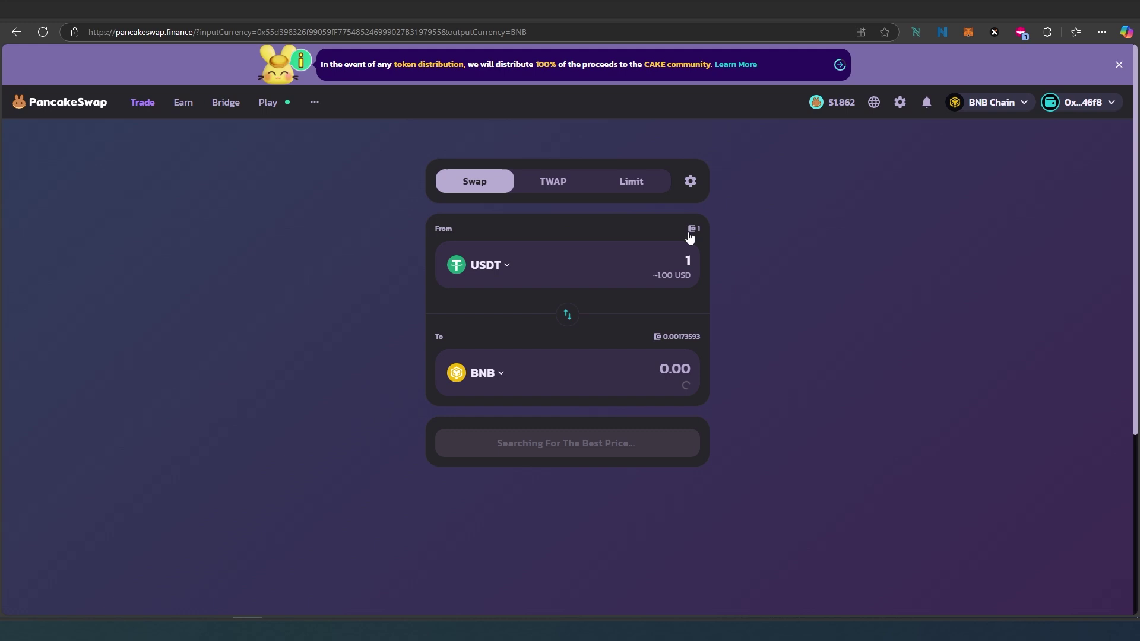
{"action": "left_click", "coordinate": [667, 261]}
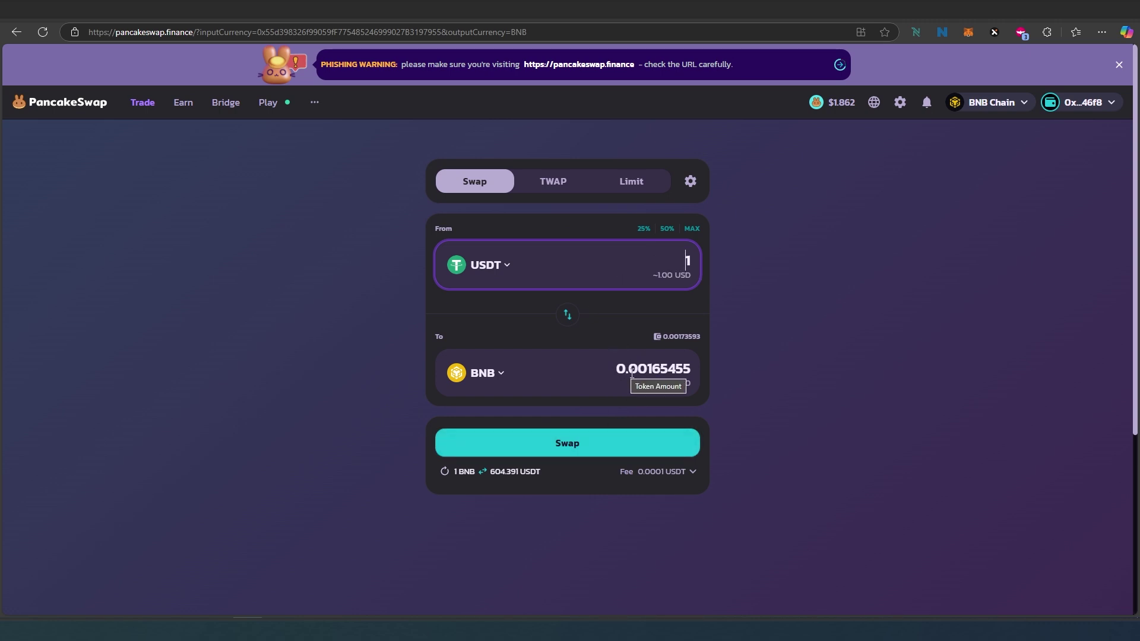
{"action": "left_click", "coordinate": [590, 453]}
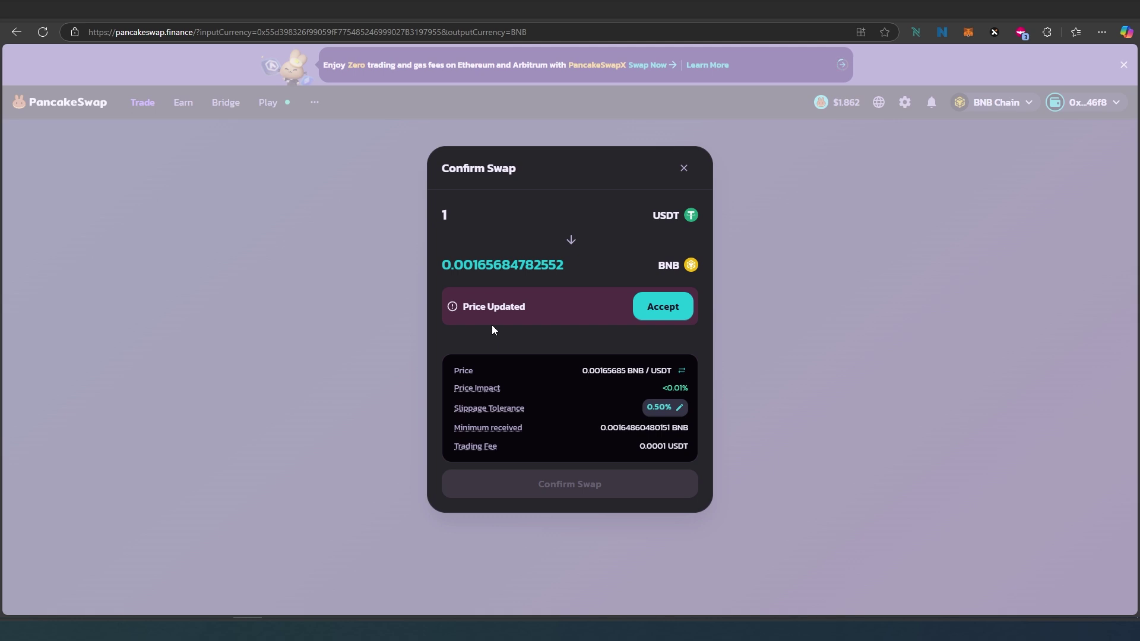
{"action": "left_click", "coordinate": [663, 311]}
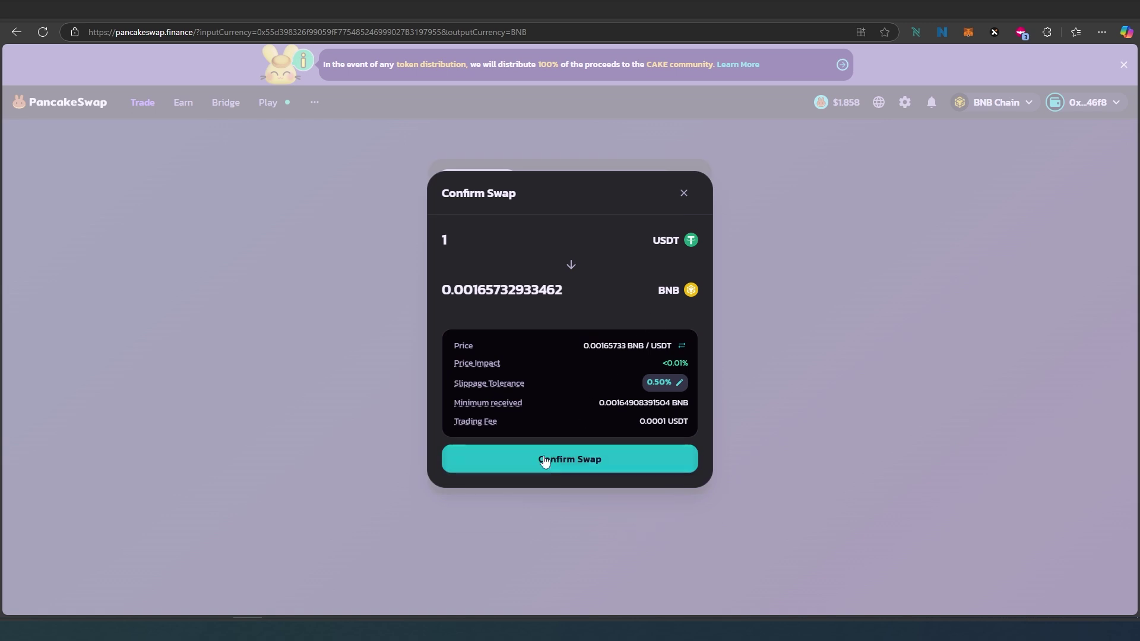
Confirm the 1 USDT to BNB swap and approve PancakeSwap's USDT spending cap in MetaMask
{"action": "left_click", "coordinate": [580, 466]}
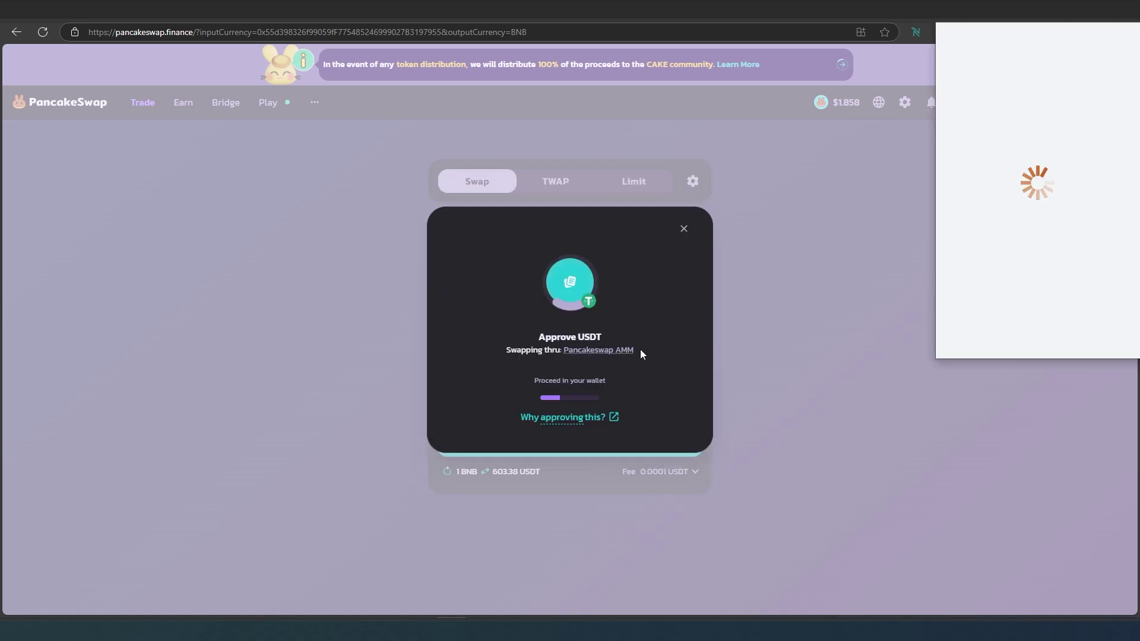
{"action": "mouse_move", "coordinate": [611, 346]}
{"action": "scroll", "coordinate": [1043, 292], "scroll_direction": "down", "scroll_amount": 2}
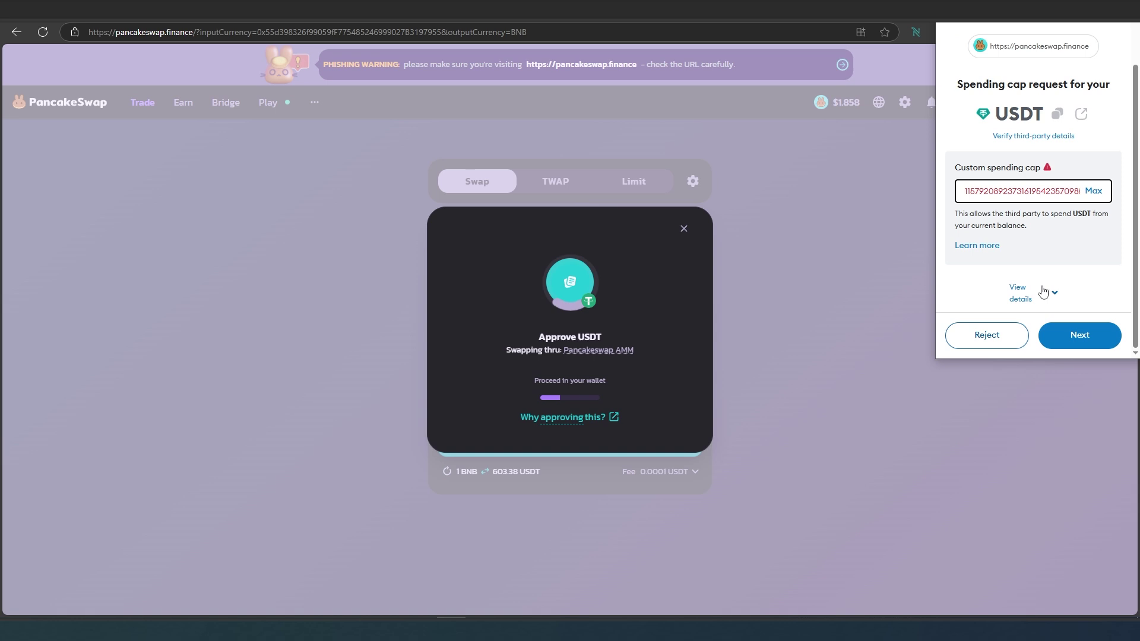
{"action": "left_click", "coordinate": [1075, 338]}
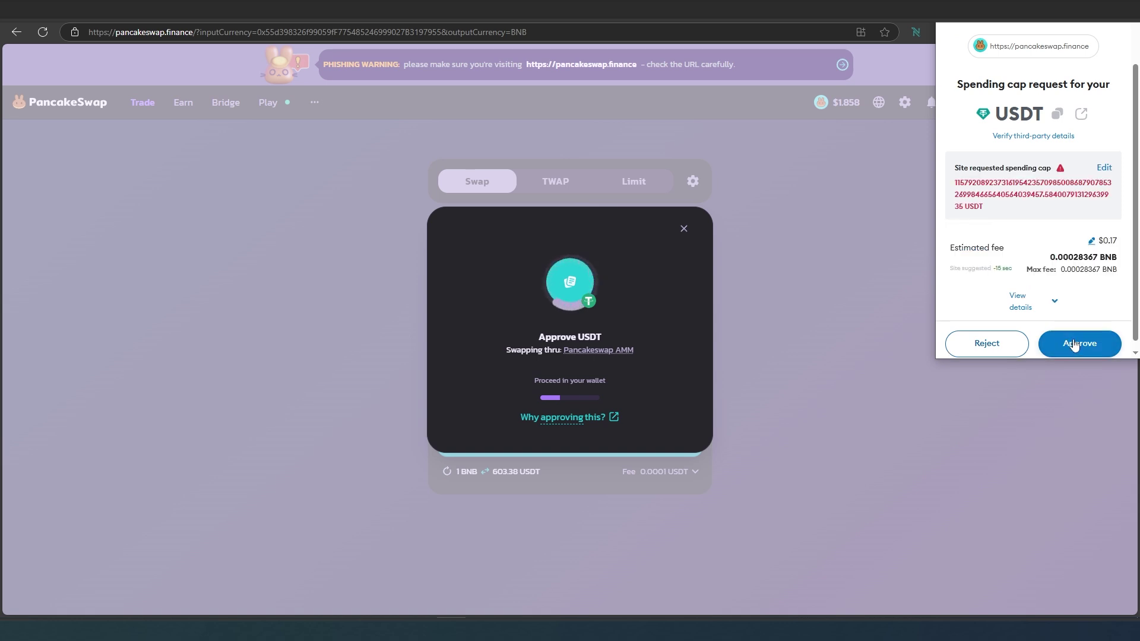
{"action": "left_click", "coordinate": [1074, 344]}
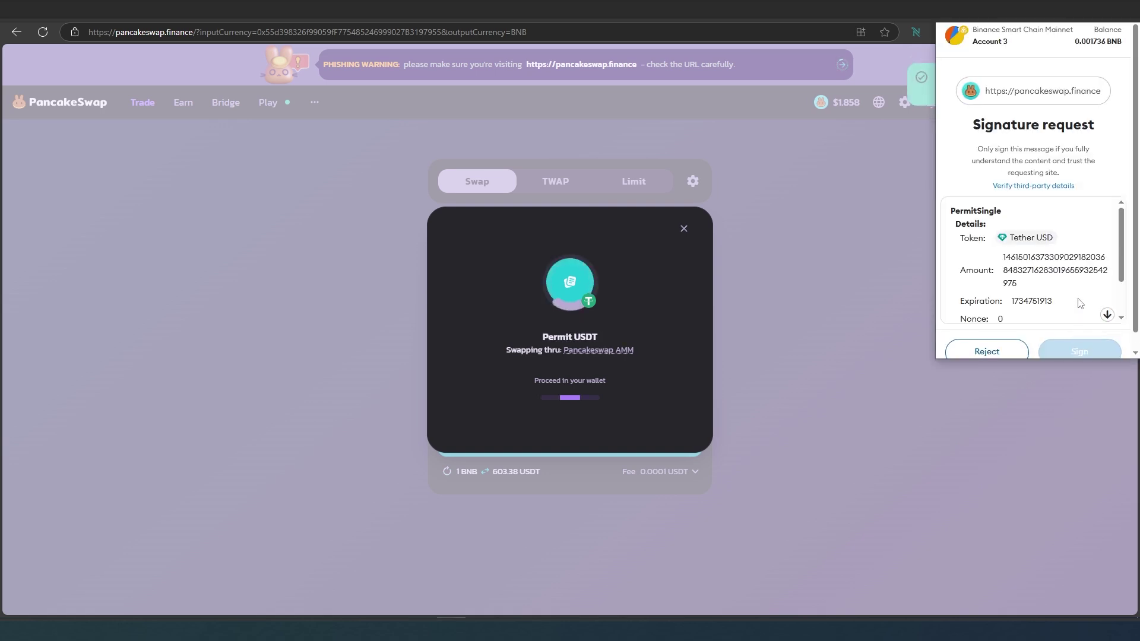
Sign the USDT PermitSingle permit request in MetaMask
{"action": "scroll", "coordinate": [1062, 224], "scroll_direction": "down", "scroll_amount": 2}
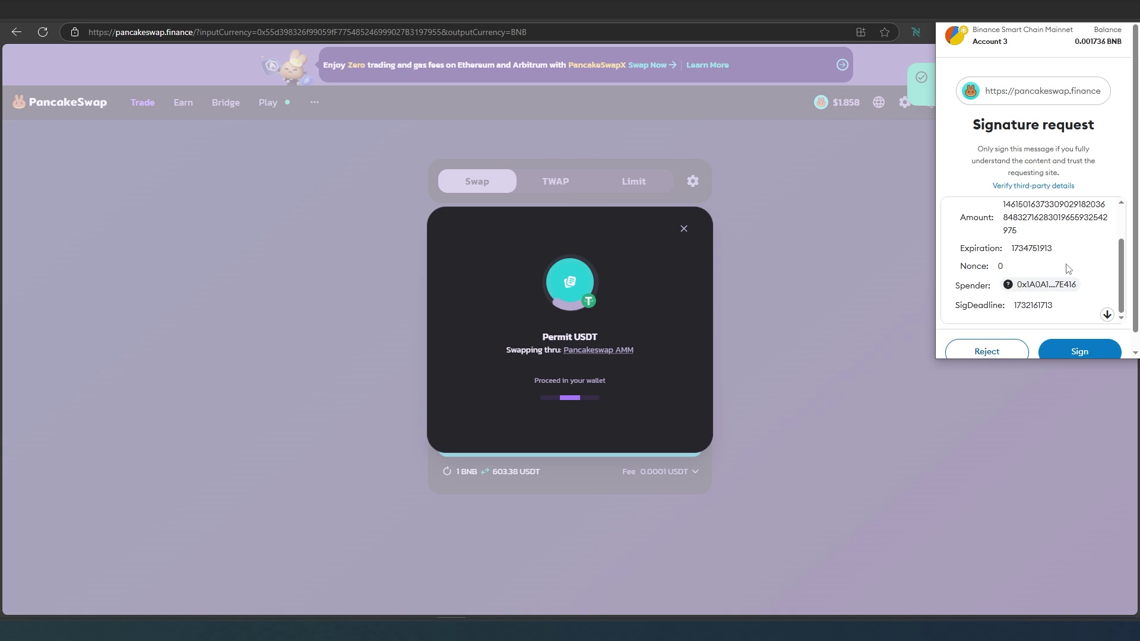
{"action": "scroll", "coordinate": [1078, 224], "scroll_direction": "down", "scroll_amount": 1}
{"action": "left_click", "coordinate": [1079, 334]}
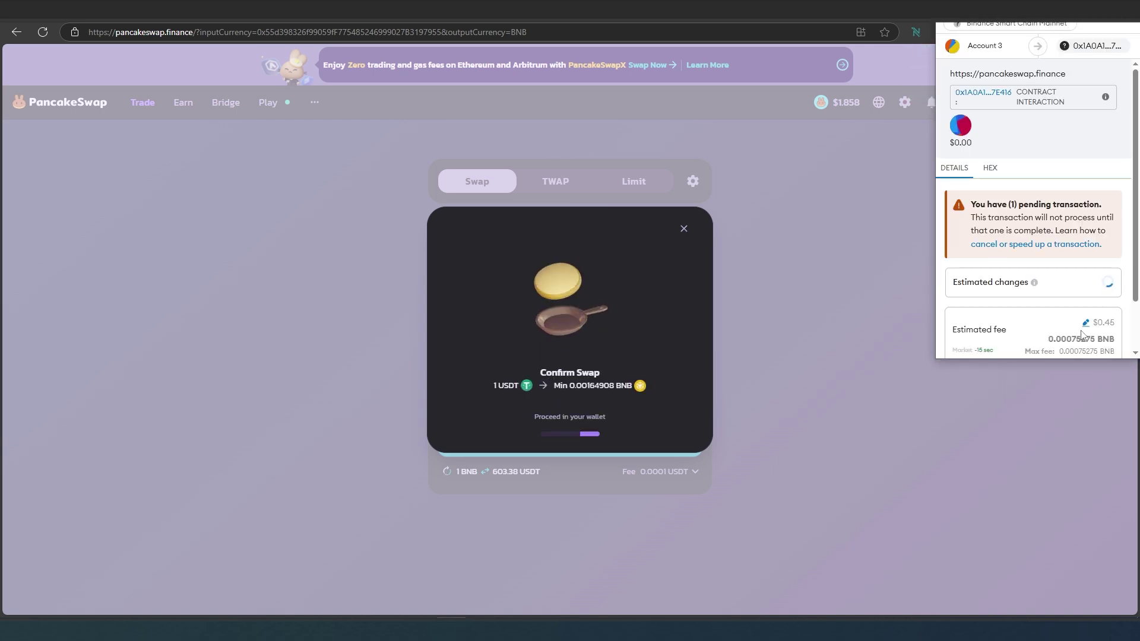
Set the gas fee to Low and send the swap transaction from MetaMask
{"action": "scroll", "coordinate": [1079, 262], "scroll_direction": "down", "scroll_amount": 2}
{"action": "scroll", "coordinate": [1079, 263], "scroll_direction": "down", "scroll_amount": 1}
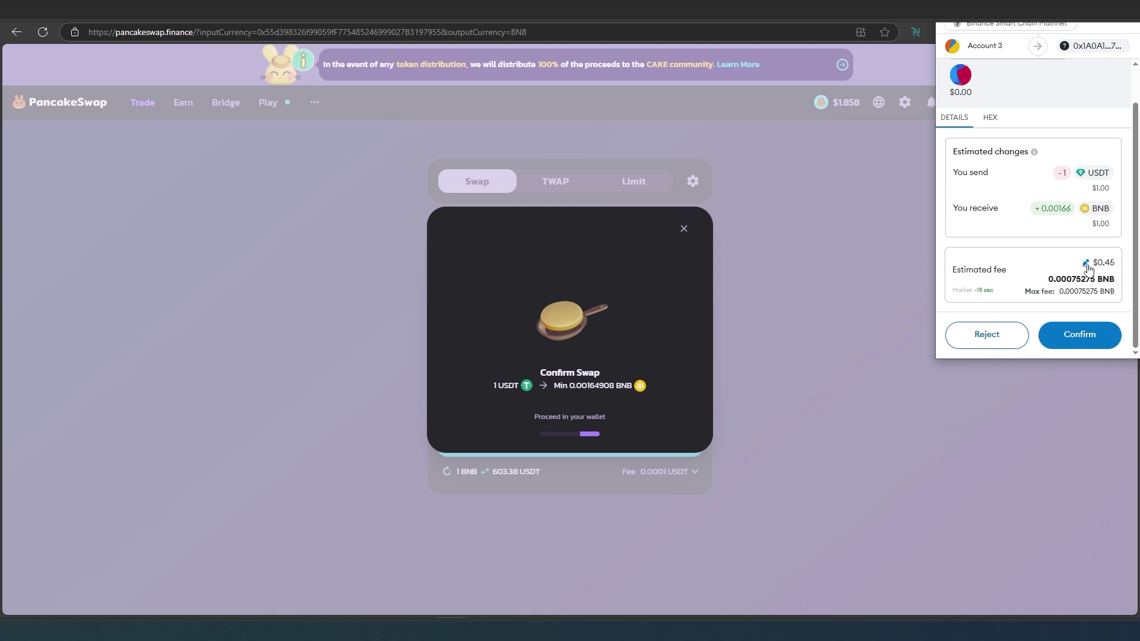
{"action": "left_click", "coordinate": [1086, 264]}
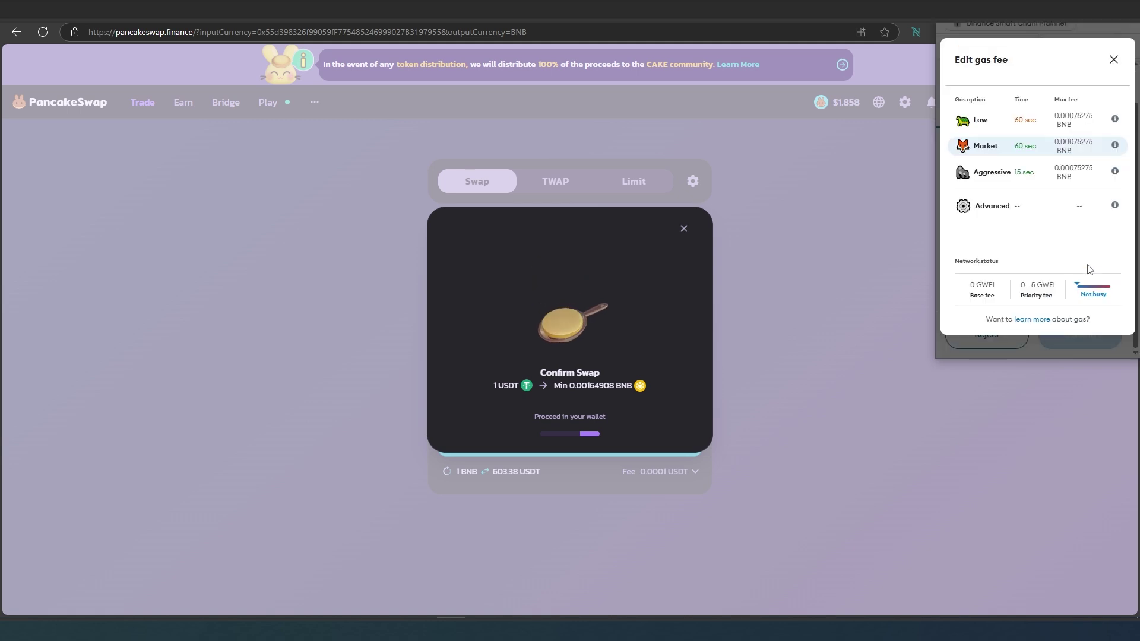
{"action": "left_click", "coordinate": [985, 122]}
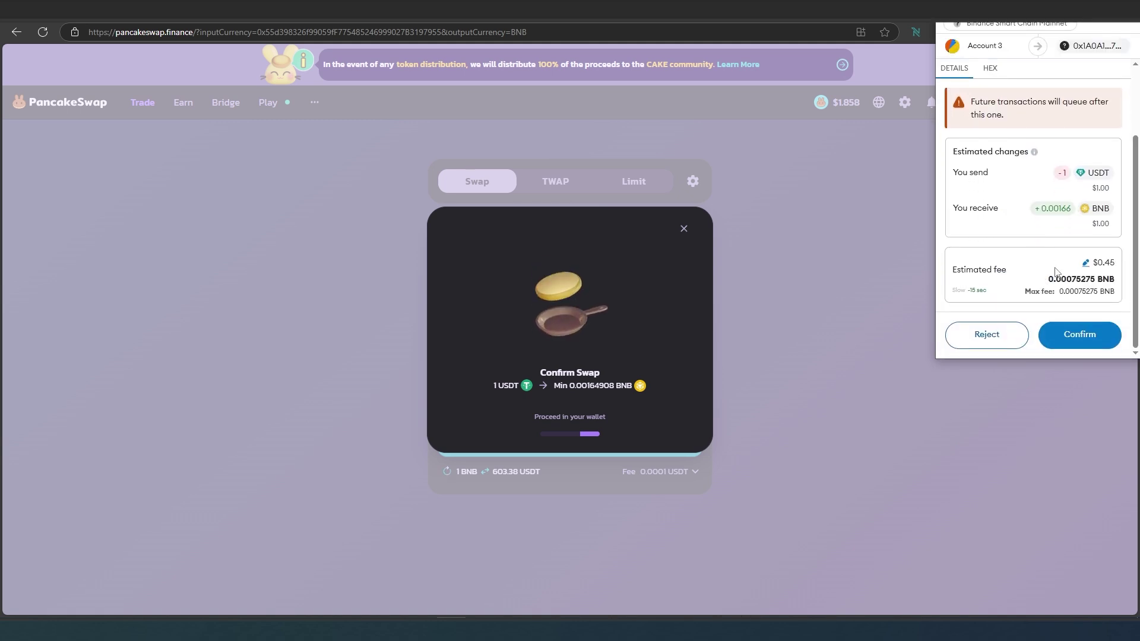
{"action": "left_click", "coordinate": [1079, 336]}
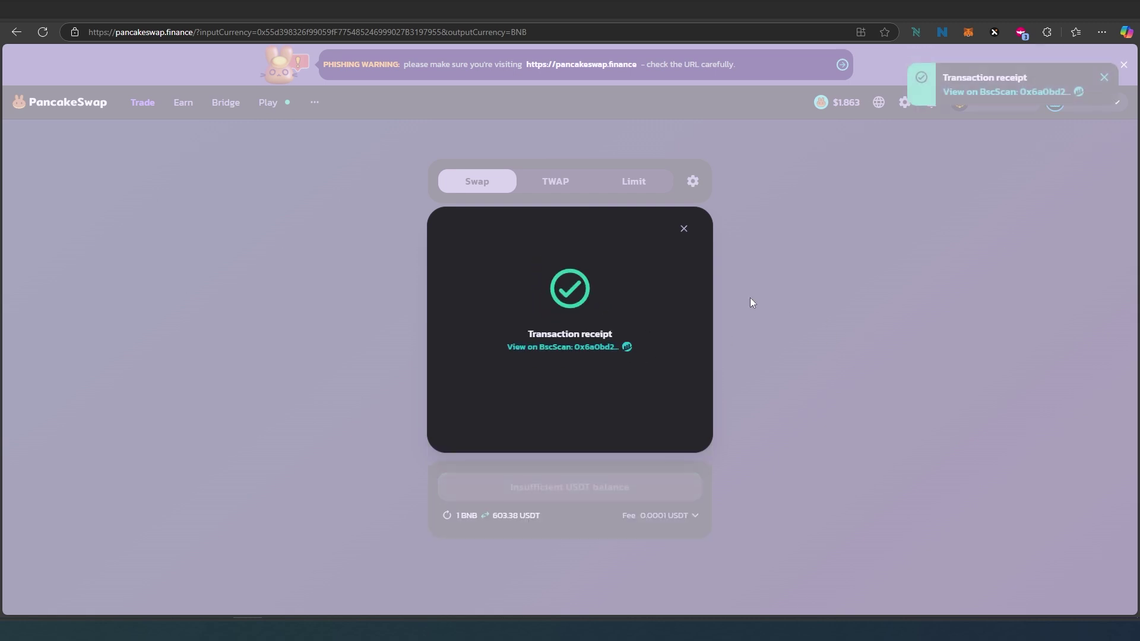
Close the receipt and check MetaMask's Tokens list: 0.0026 BNB and 0 USDT
{"action": "left_click", "coordinate": [684, 228]}
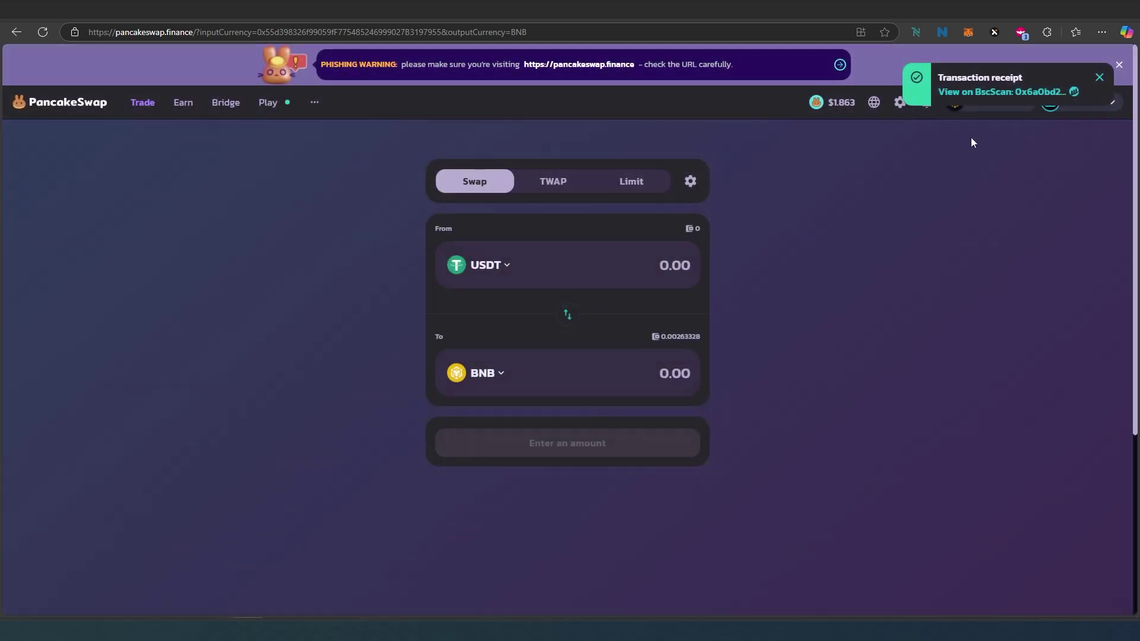
{"action": "left_click", "coordinate": [968, 32]}
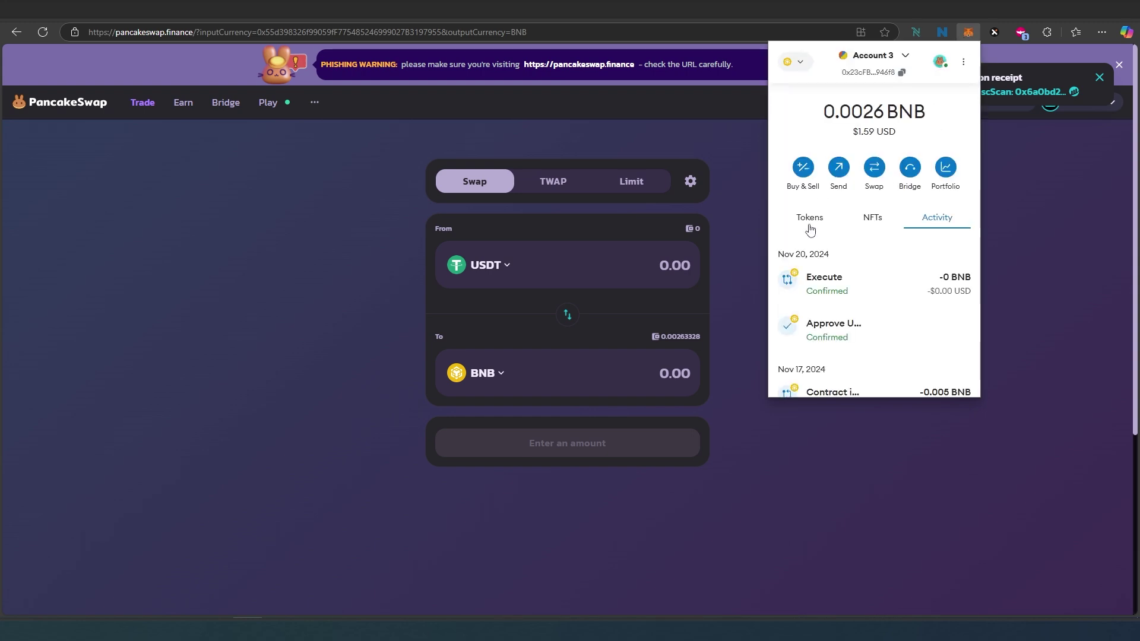
{"action": "left_click", "coordinate": [810, 225]}
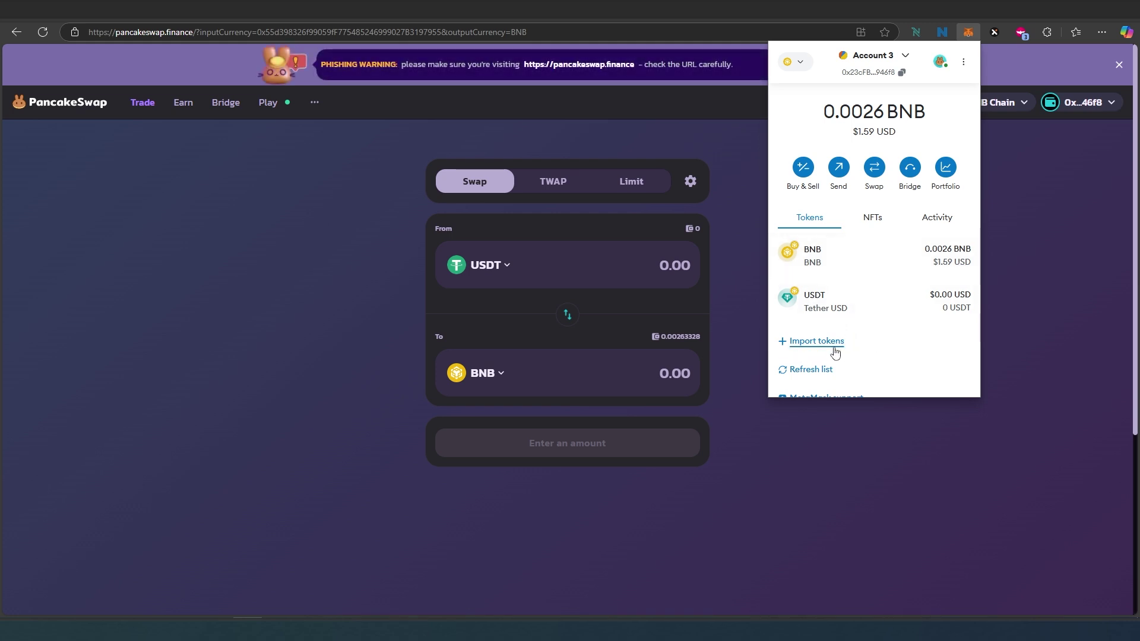
{"action": "left_click", "coordinate": [816, 343]}
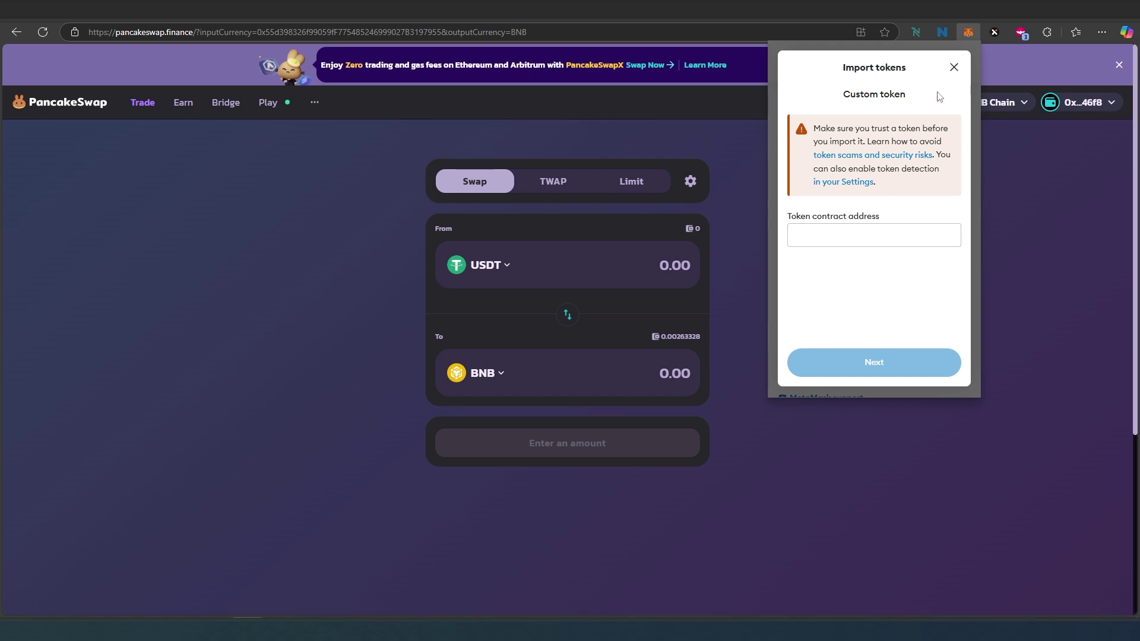
{"action": "left_click", "coordinate": [953, 68]}
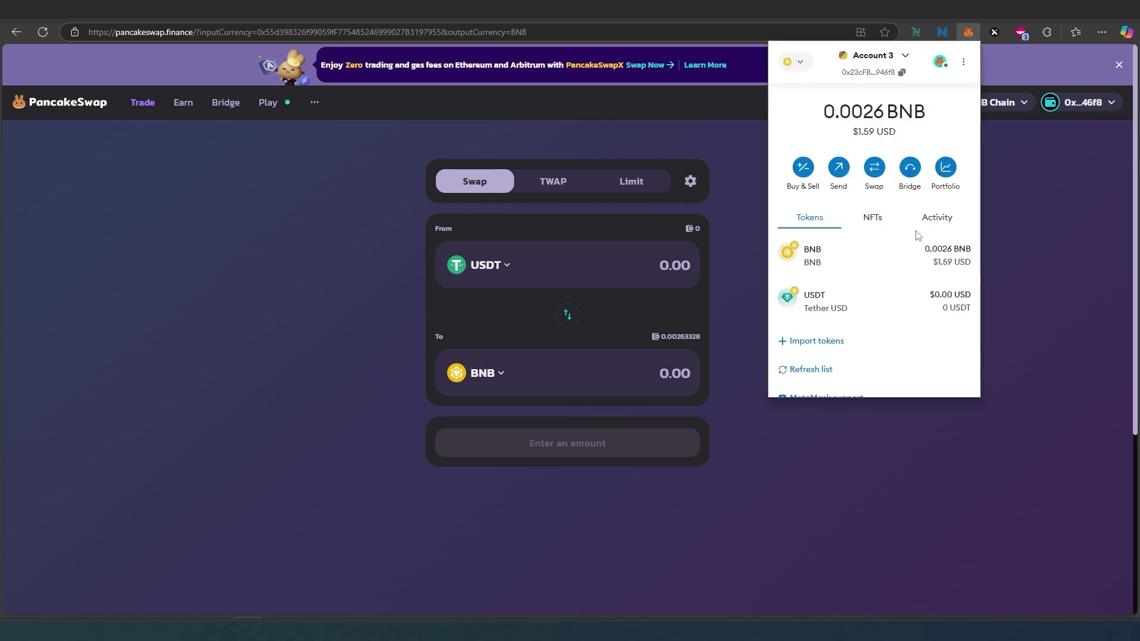